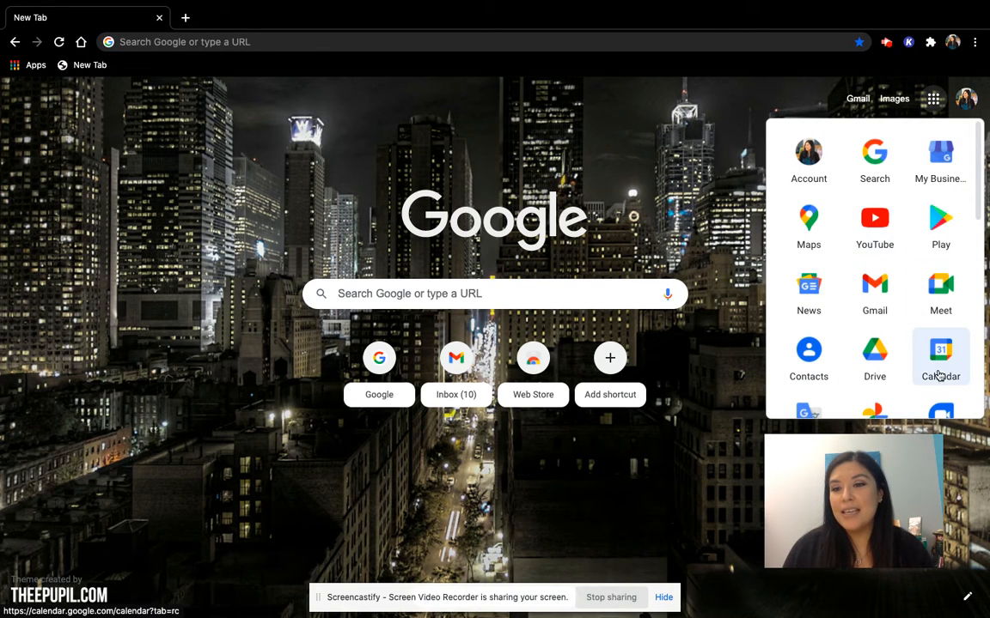
Open the Book Report Podcast Template PDF from Google Drive for annotation in Kami
{"action": "left_click", "coordinate": [876, 369]}
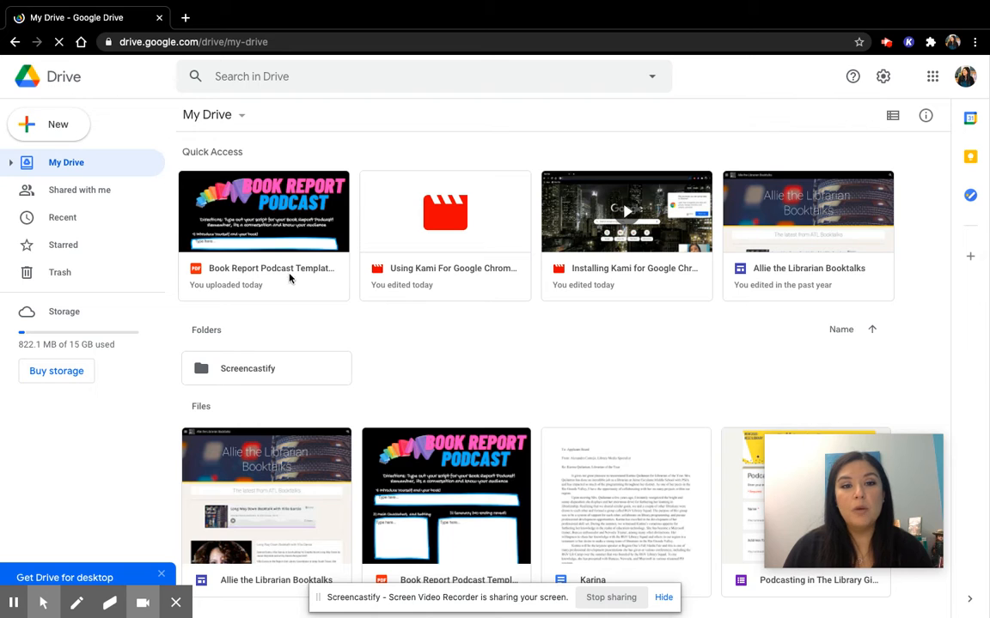
{"action": "right_click", "coordinate": [296, 237]}
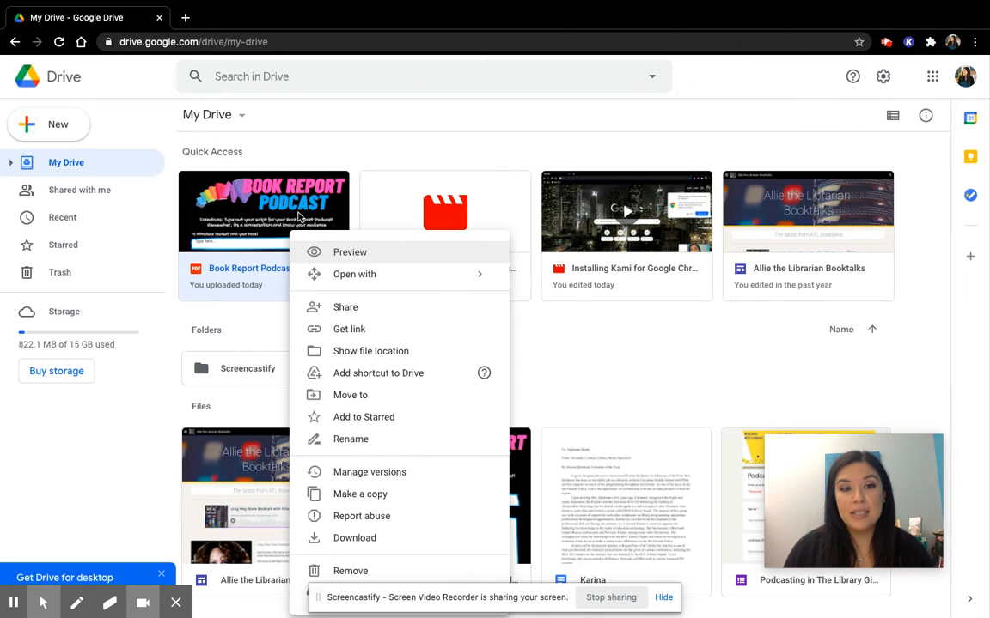
{"action": "right_click", "coordinate": [299, 215]}
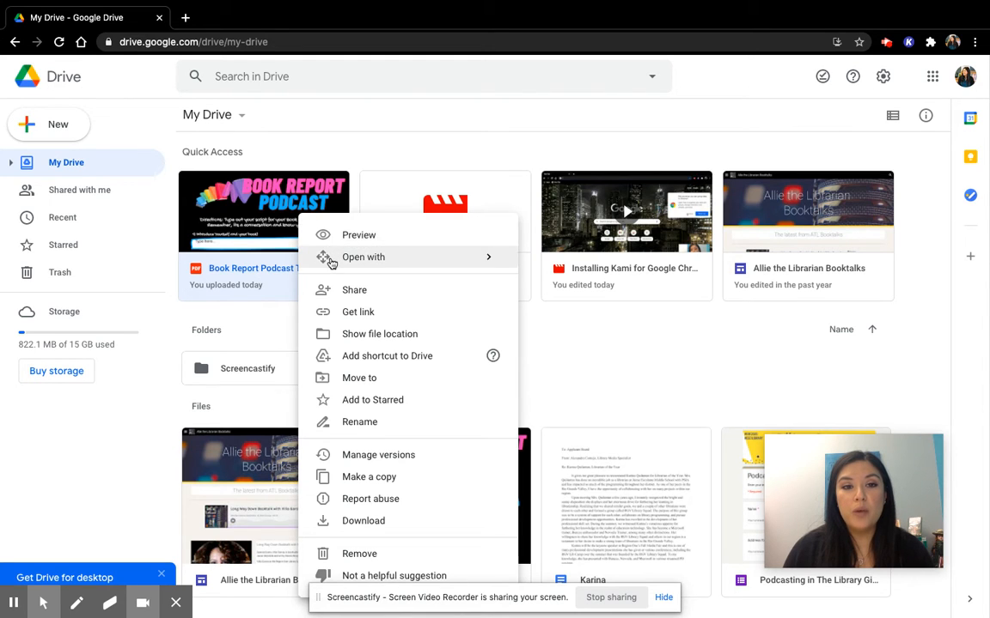
{"action": "mouse_move", "coordinate": [330, 260]}
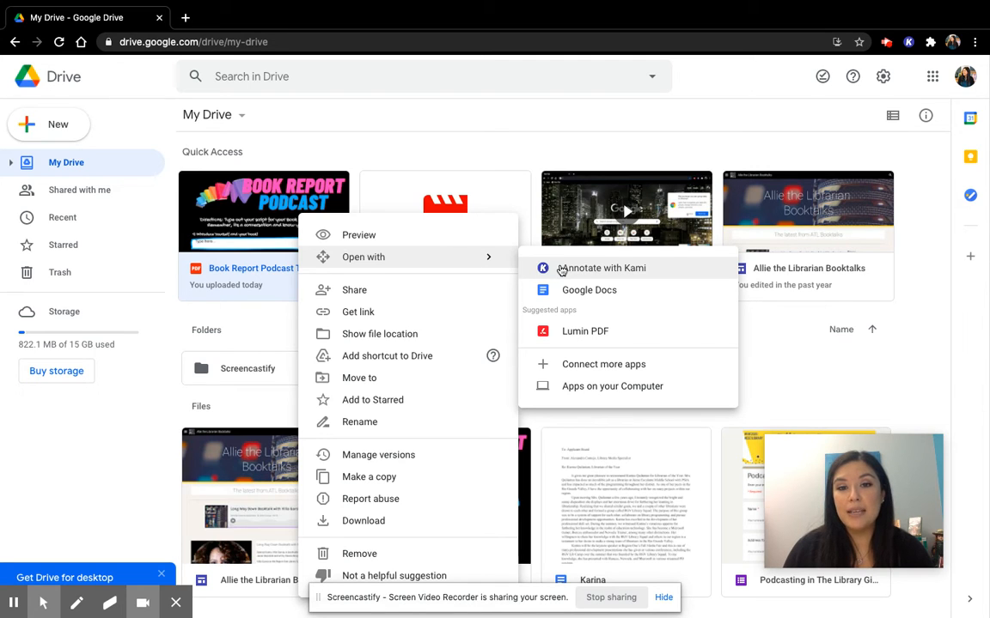
{"action": "left_click", "coordinate": [561, 271]}
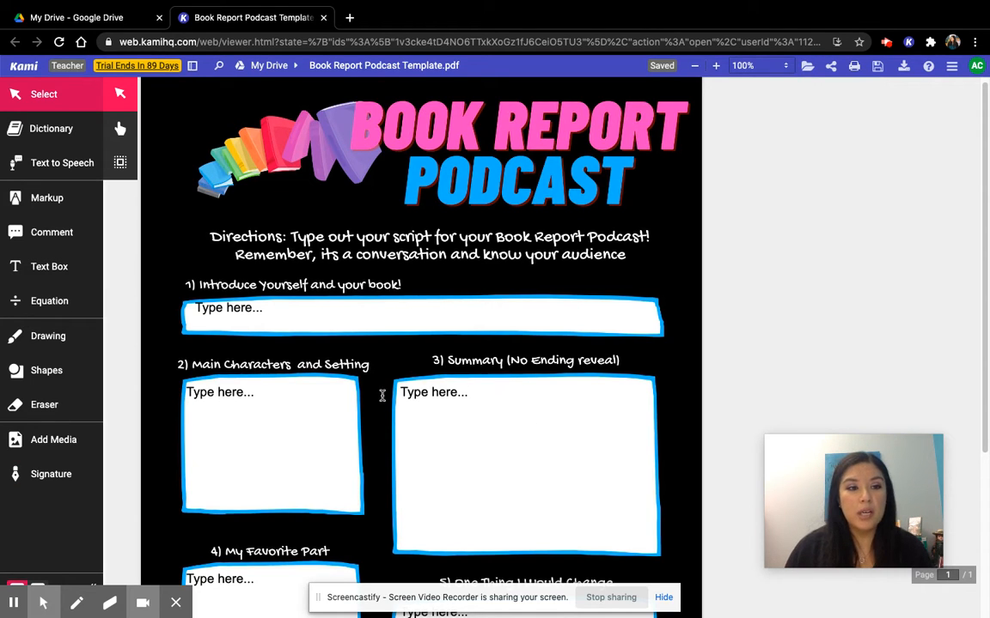
Activate the Text Box tool and set its text color to orange
{"action": "left_click", "coordinate": [43, 270]}
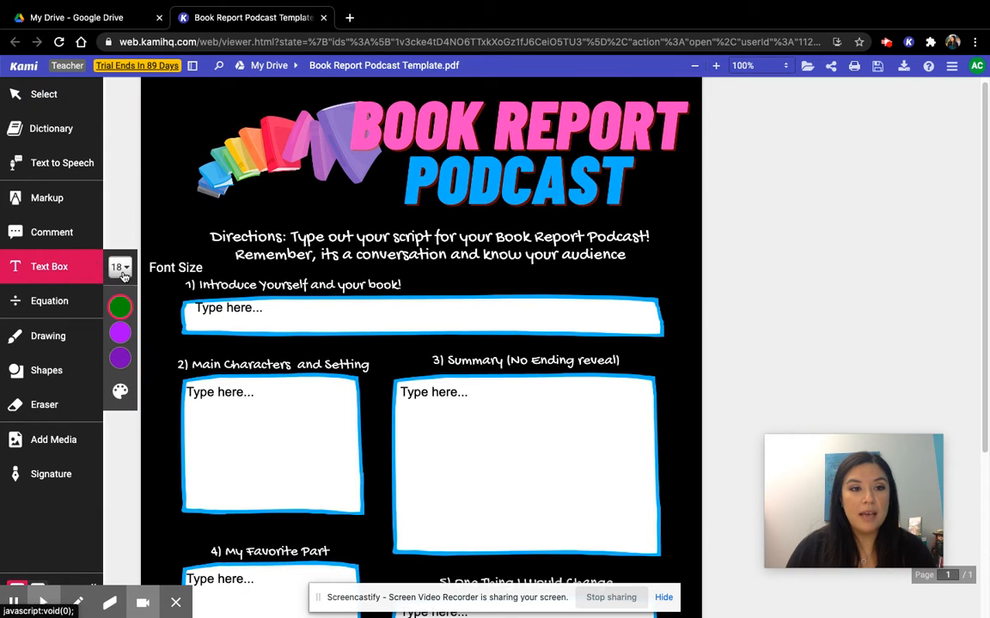
{"action": "left_click", "coordinate": [125, 268]}
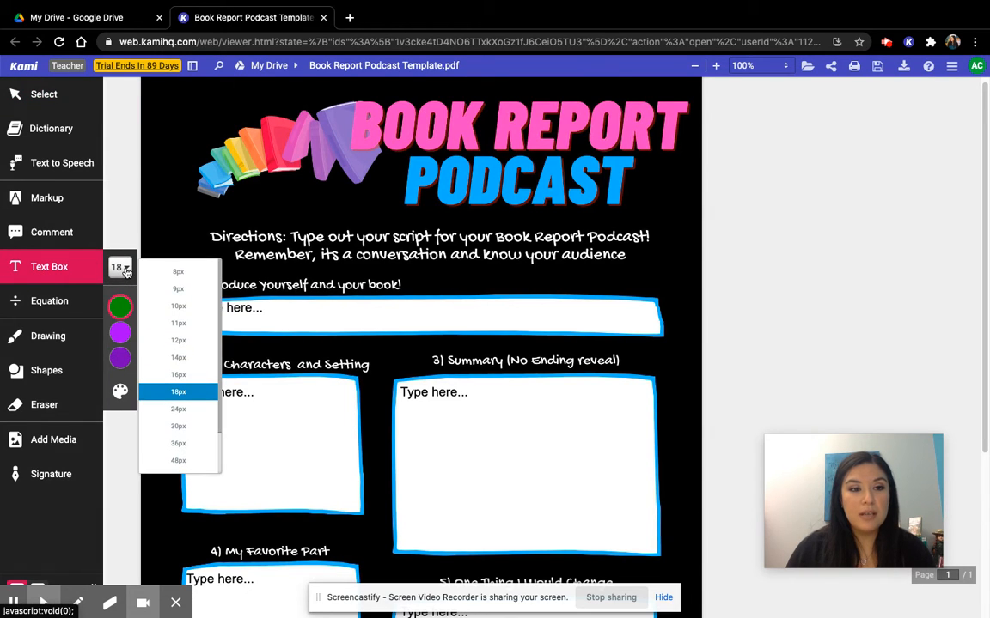
{"action": "left_click", "coordinate": [120, 306]}
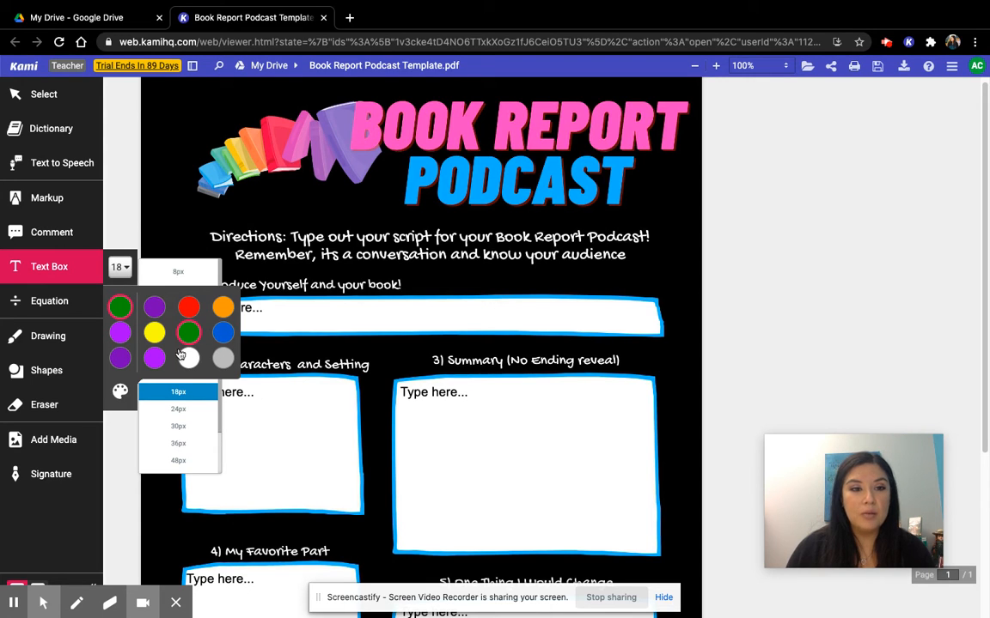
{"action": "left_click", "coordinate": [223, 306]}
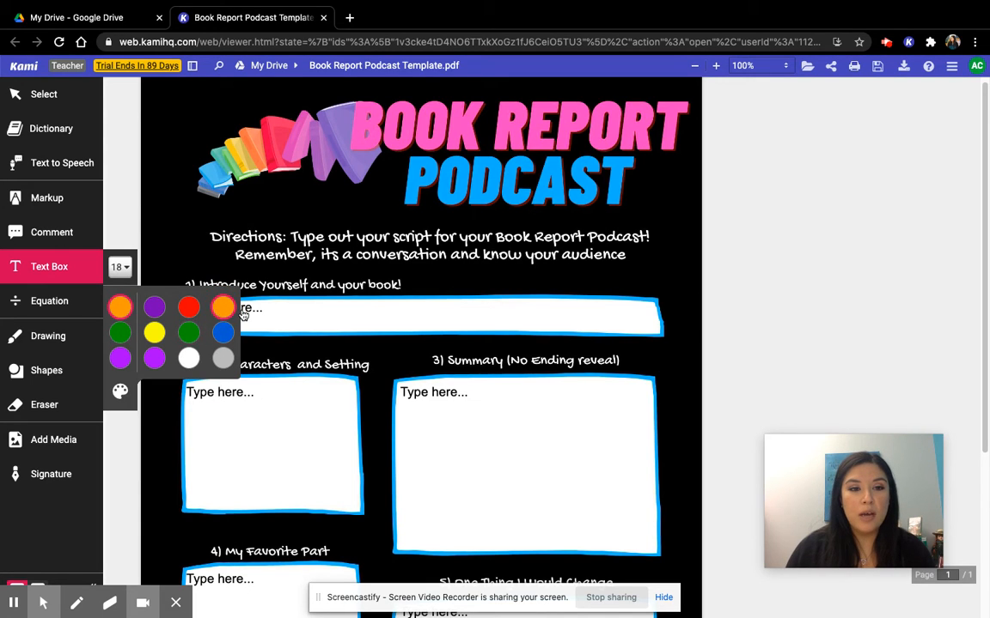
In the introduction box, add the speaker's name and "I will be talking about Throne of Glass", then nudge the text box up and widen it slightly
{"action": "left_click", "coordinate": [255, 321]}
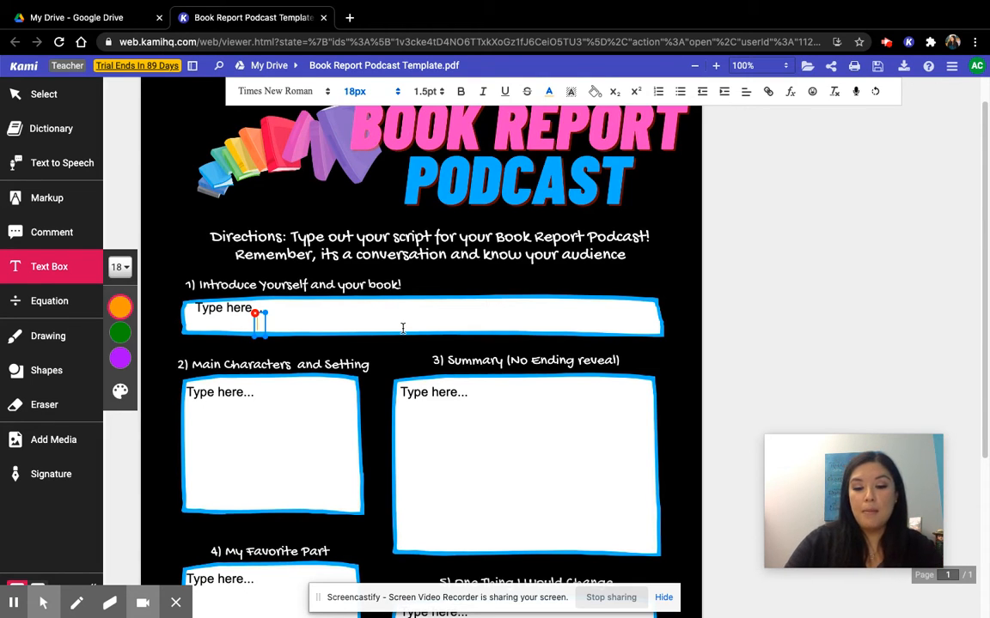
{"action": "type", "text": "My name i"}
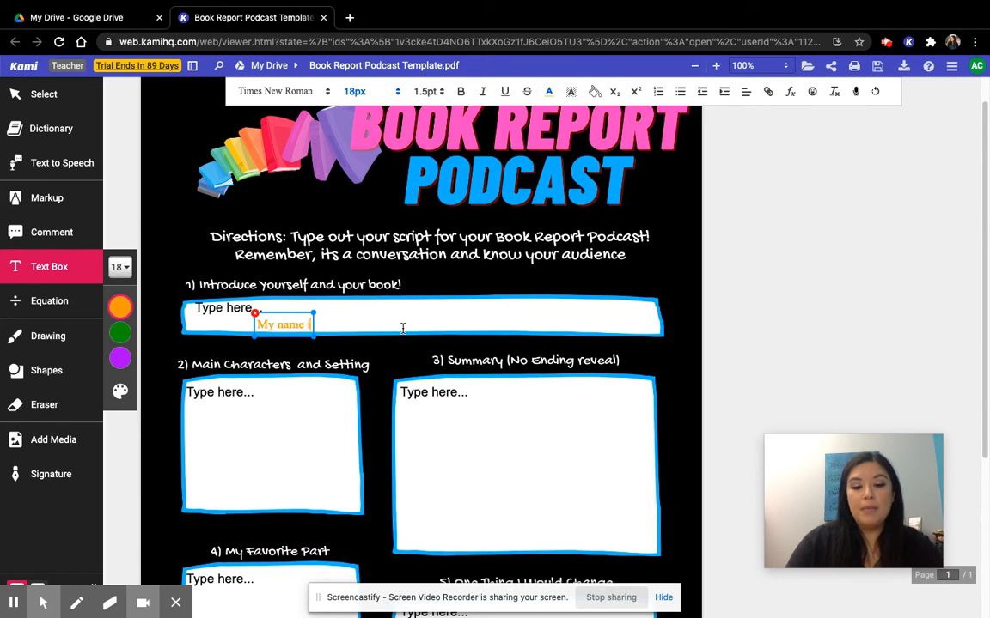
{"action": "type", "text": "s Allie the Li"}
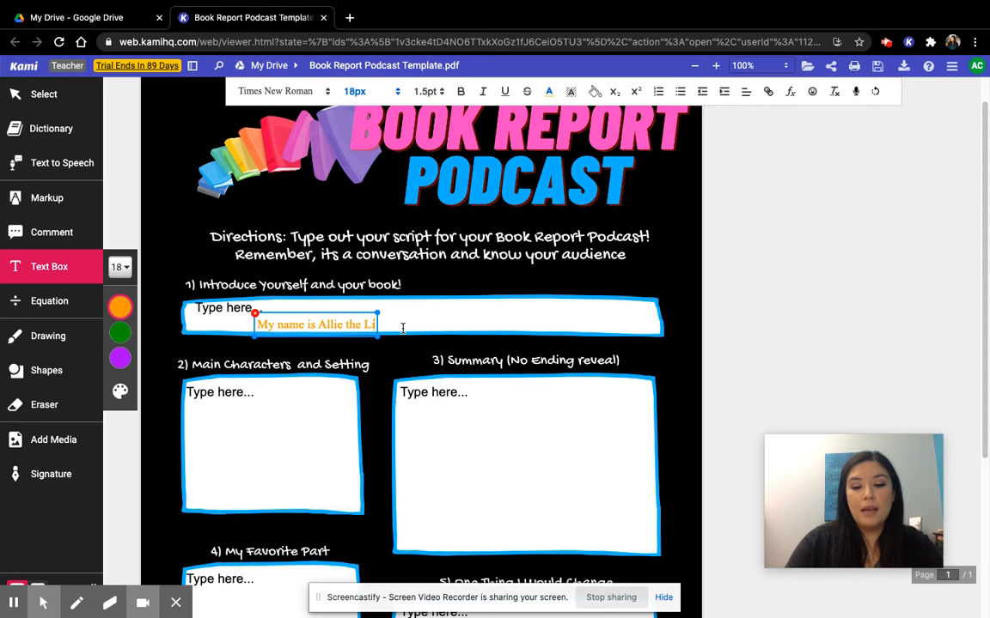
{"action": "type", "text": "brarian and I wil"}
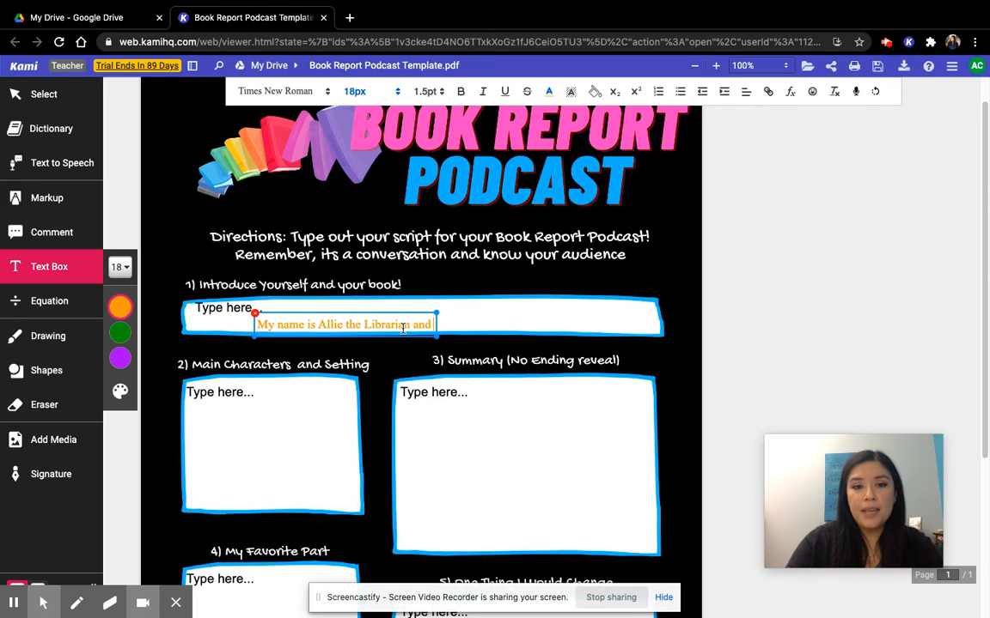
{"action": "type", "text": "l be"}
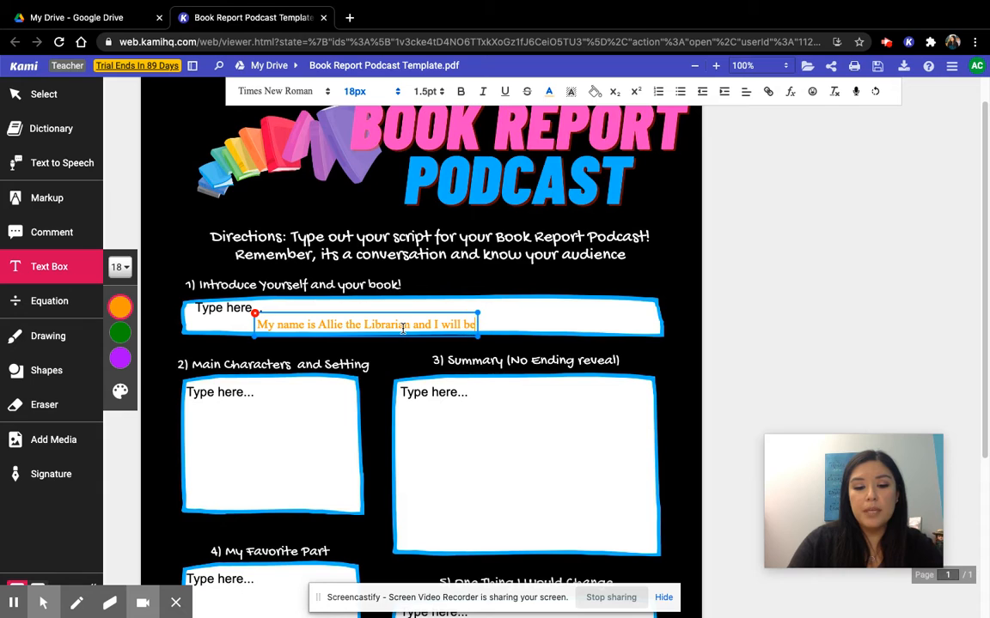
{"action": "type", "text": " talking about Thr"}
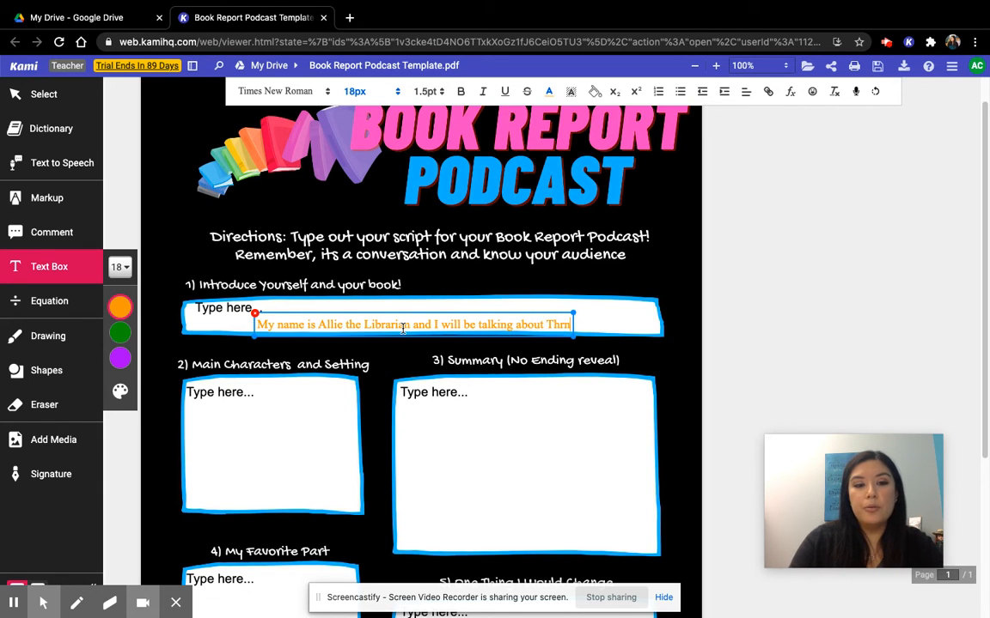
{"action": "type", "text": "one of Glass"}
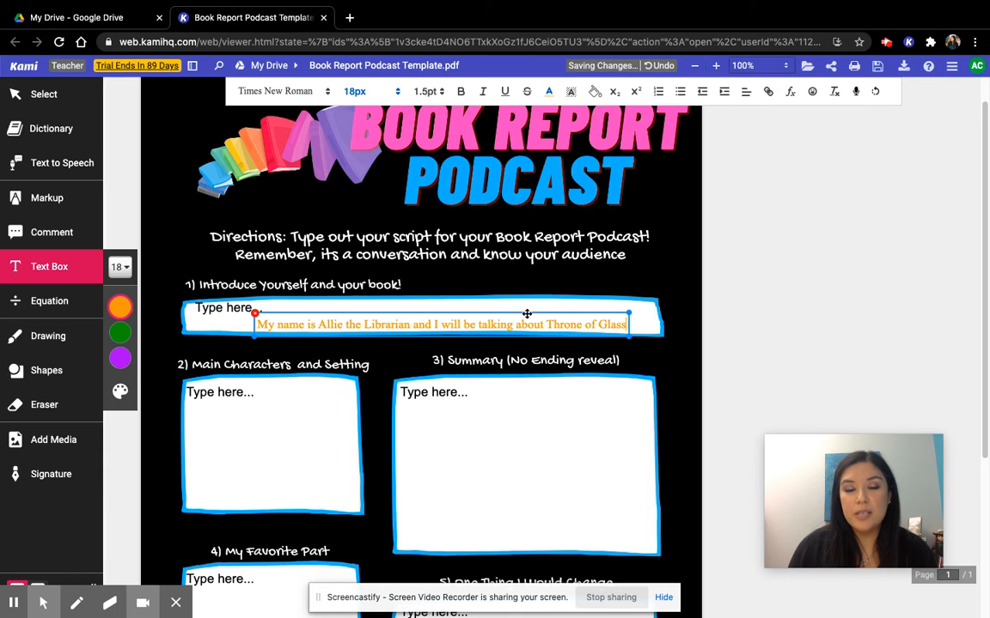
{"action": "left_click_drag", "start_coordinate": [527, 312], "coordinate": [527, 304]}
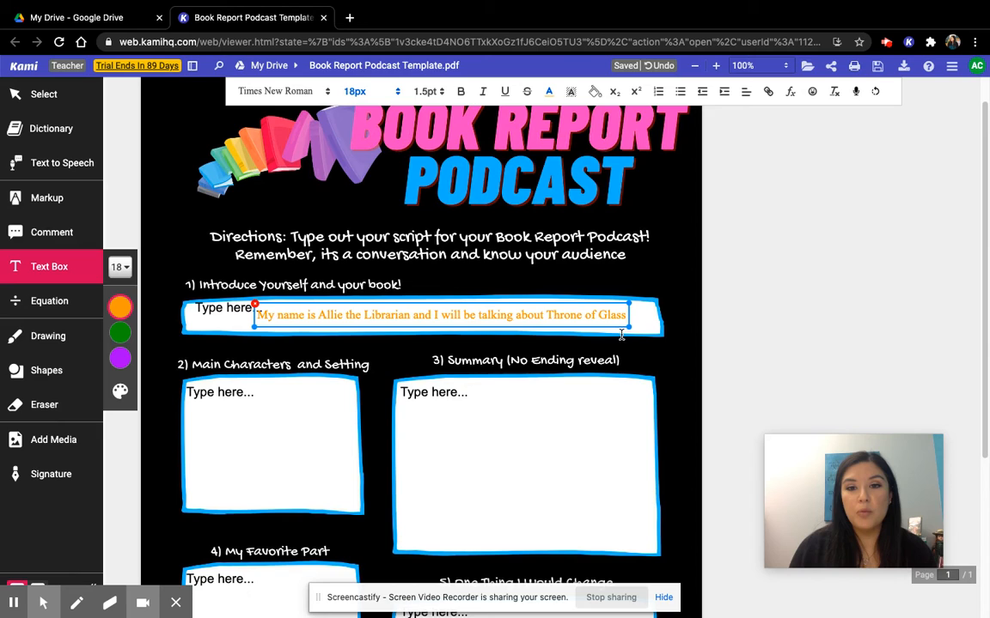
{"action": "mouse_move", "coordinate": [630, 328]}
{"action": "left_mouse_down"}
{"action": "mouse_move", "coordinate": [649, 333]}
{"action": "mouse_move", "coordinate": [637, 328]}
{"action": "left_mouse_up"}
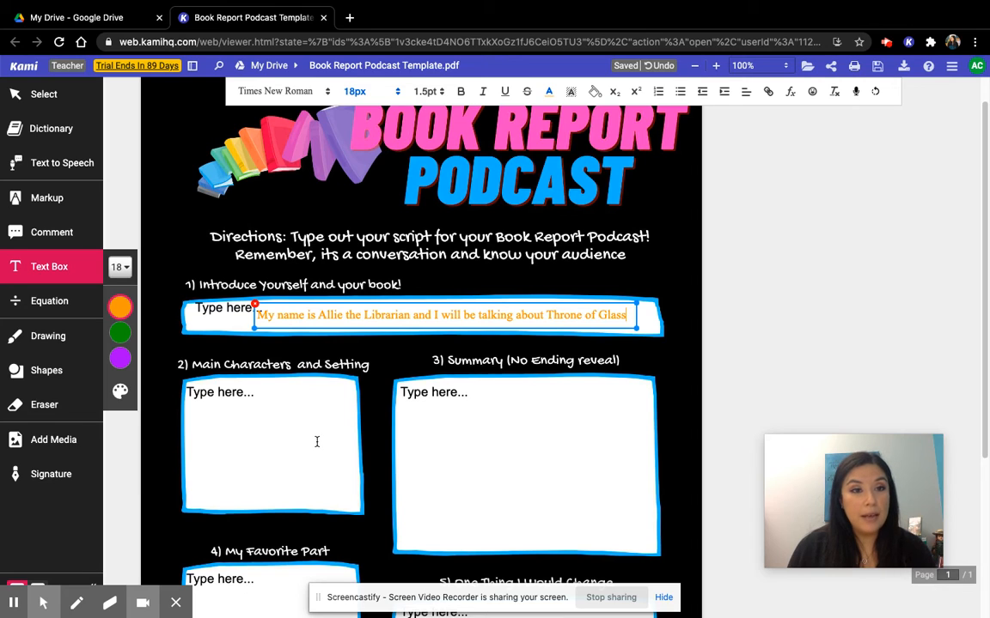
Draw a pink freehand heart with stroke thickness 8 in the Main Characters and Setting box
{"action": "left_click", "coordinate": [49, 339]}
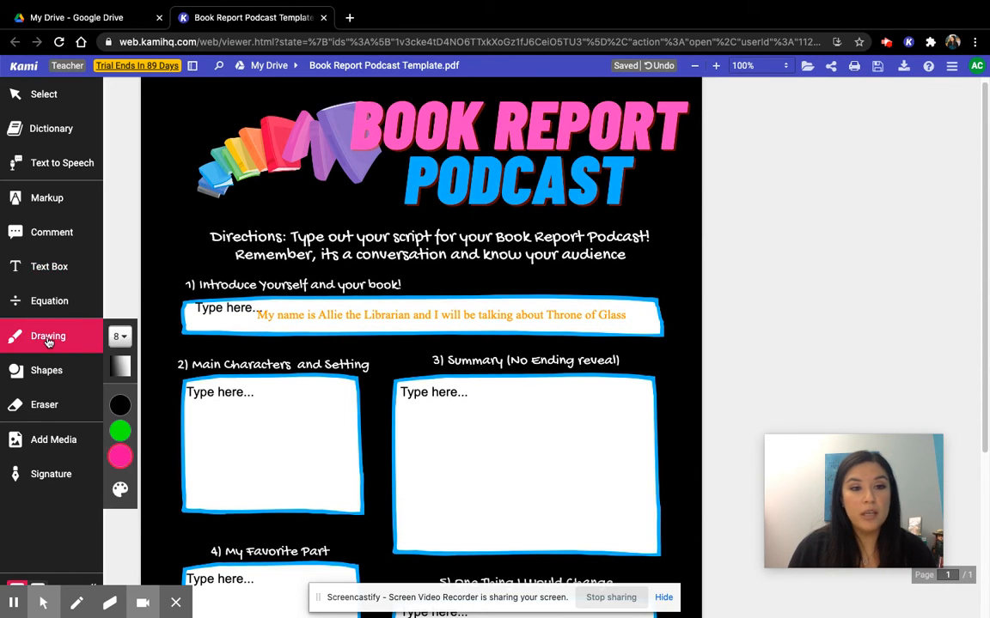
{"action": "left_click", "coordinate": [121, 337]}
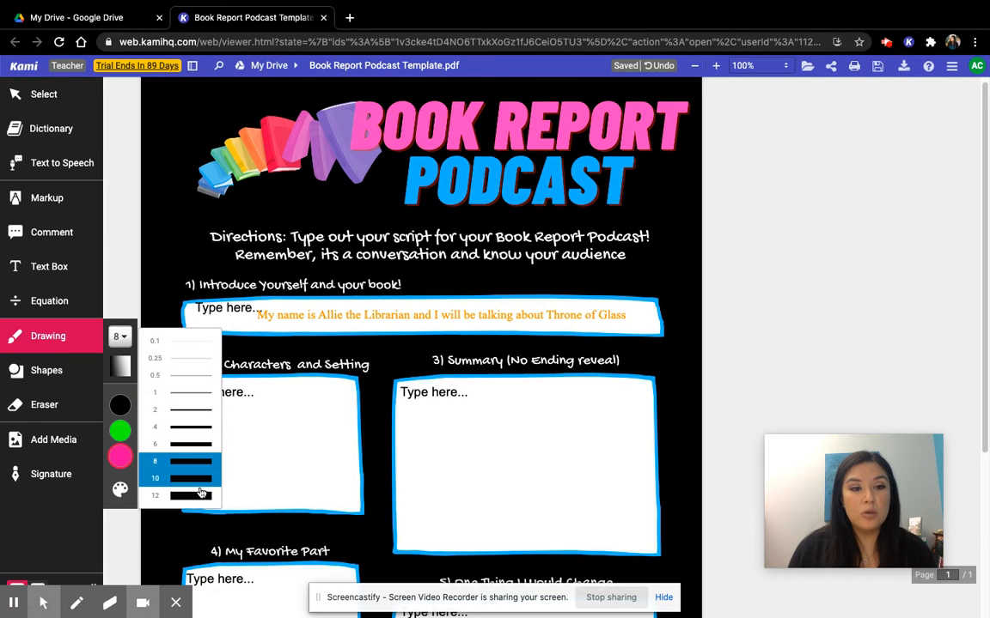
{"action": "left_click", "coordinate": [121, 337]}
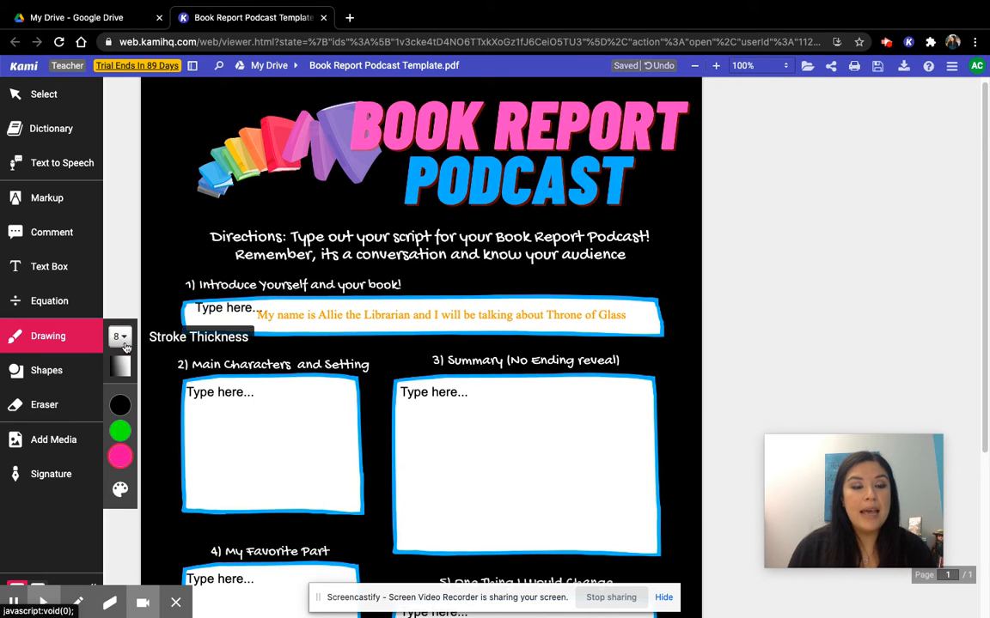
{"action": "left_click", "coordinate": [121, 464]}
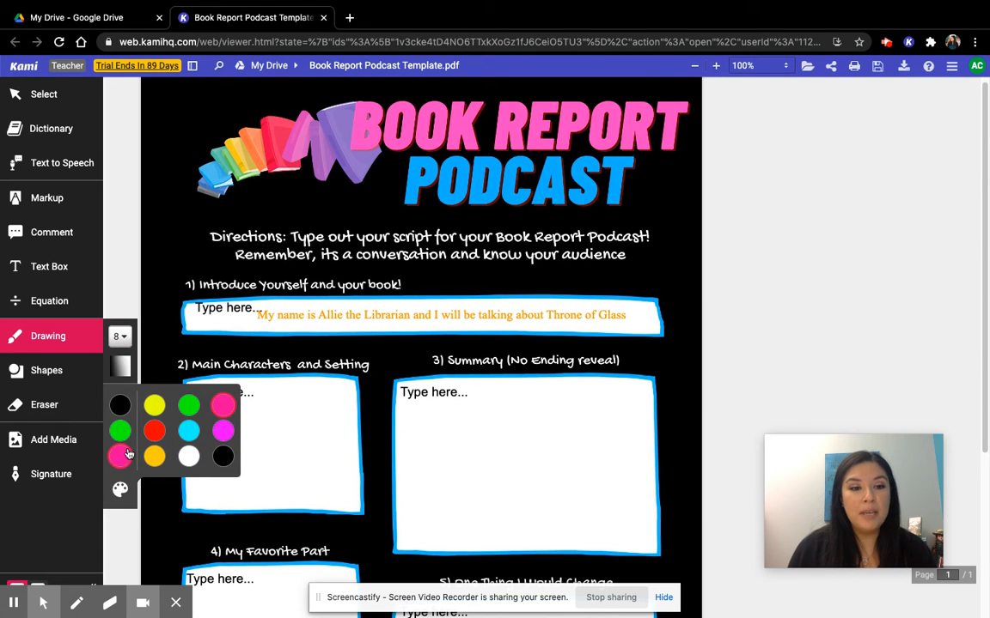
{"action": "left_click", "coordinate": [268, 419]}
{"action": "mouse_move", "coordinate": [269, 420]}
{"action": "left_mouse_down"}
{"action": "mouse_move", "coordinate": [311, 402]}
{"action": "mouse_move", "coordinate": [273, 483]}
{"action": "mouse_move", "coordinate": [249, 408]}
{"action": "mouse_move", "coordinate": [214, 419]}
{"action": "mouse_move", "coordinate": [277, 479]}
{"action": "left_mouse_up"}
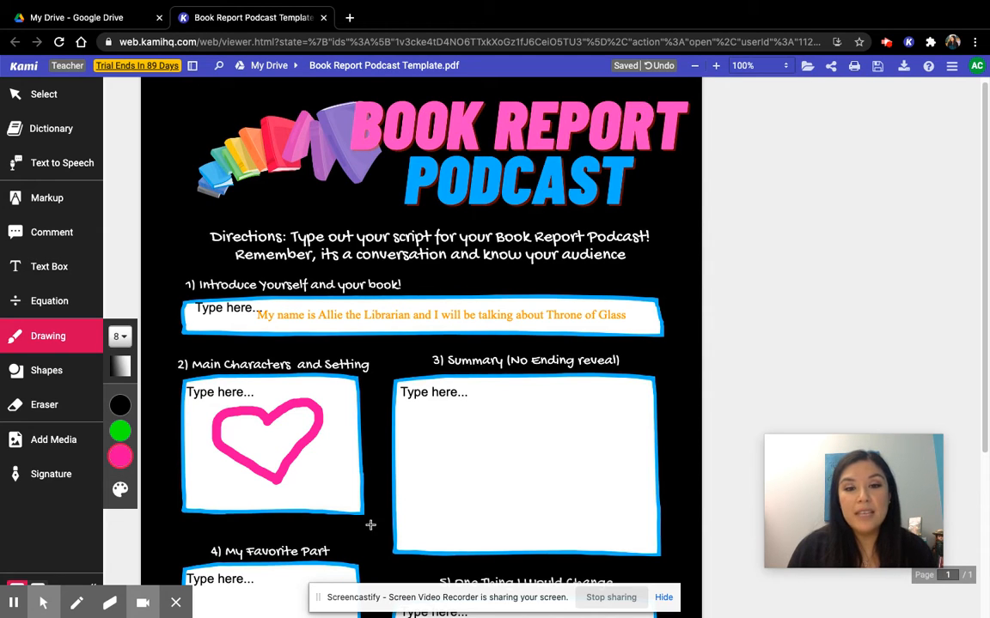
Draw a large green triangle and a small one to its left in the Summary box, with stroke thickness 4, and return to selection mode
{"action": "left_click", "coordinate": [48, 371]}
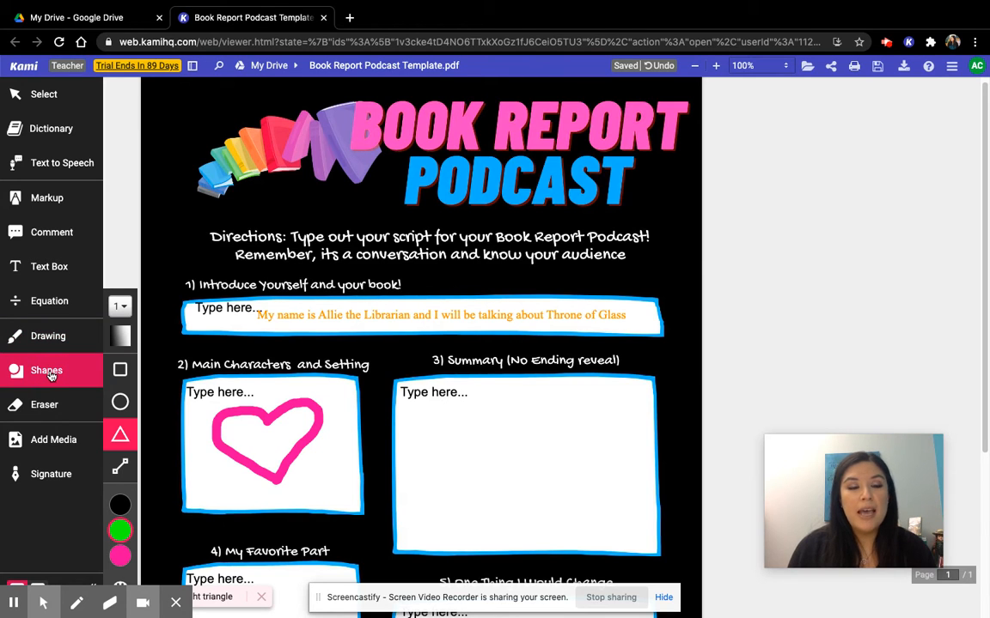
{"action": "left_click", "coordinate": [119, 306]}
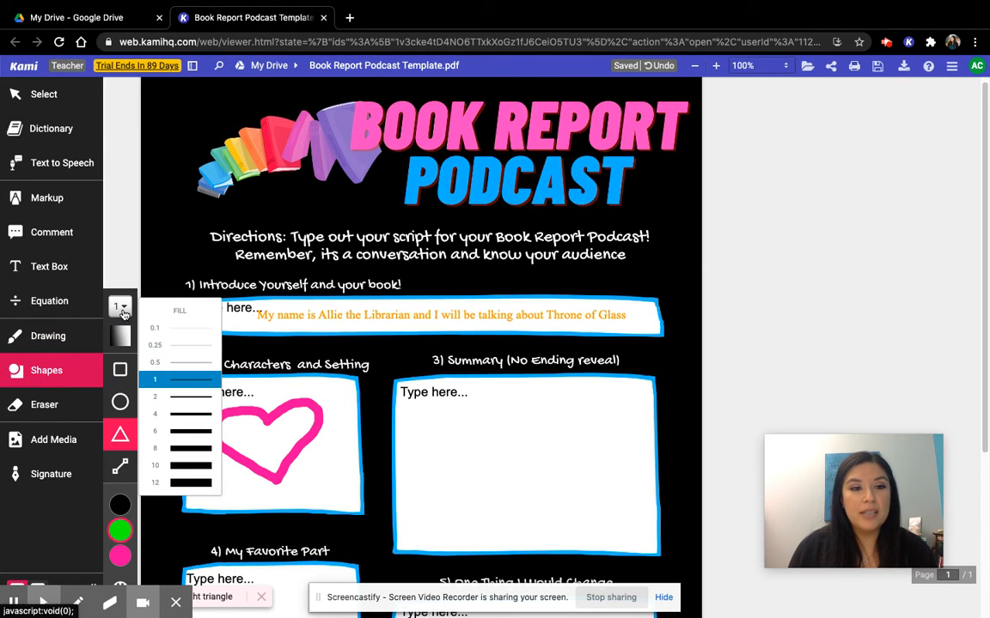
{"action": "left_click", "coordinate": [187, 416]}
{"action": "left_click", "coordinate": [121, 531]}
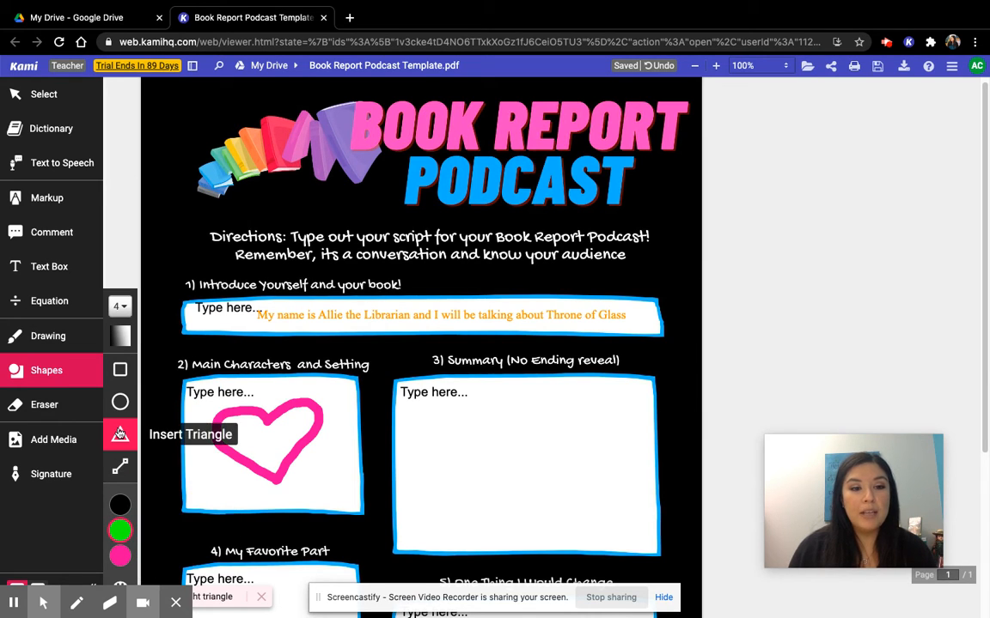
{"action": "left_click", "coordinate": [120, 432]}
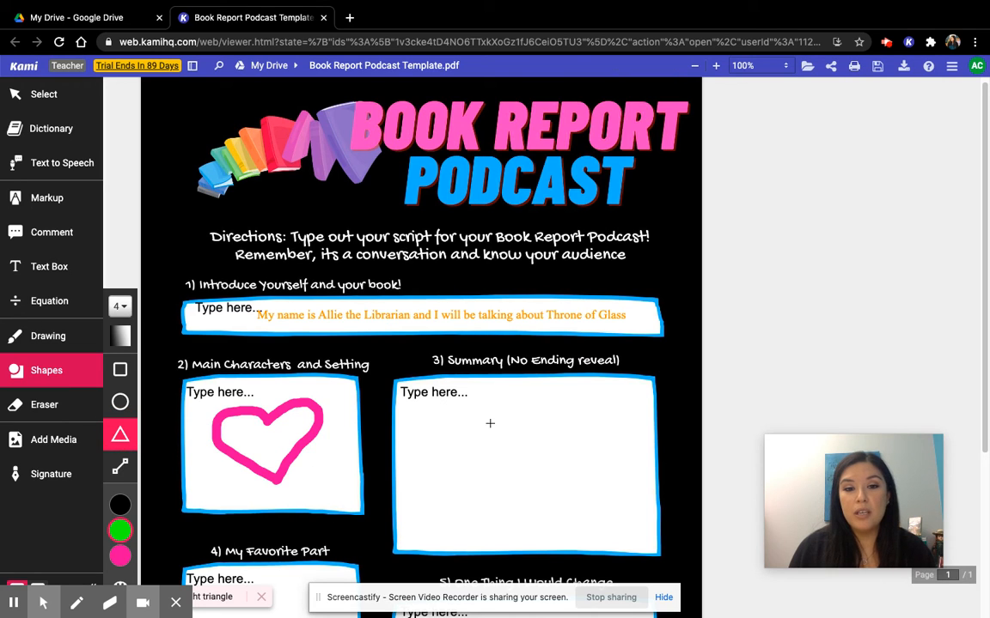
{"action": "left_click_drag", "start_coordinate": [517, 405], "coordinate": [454, 494]}
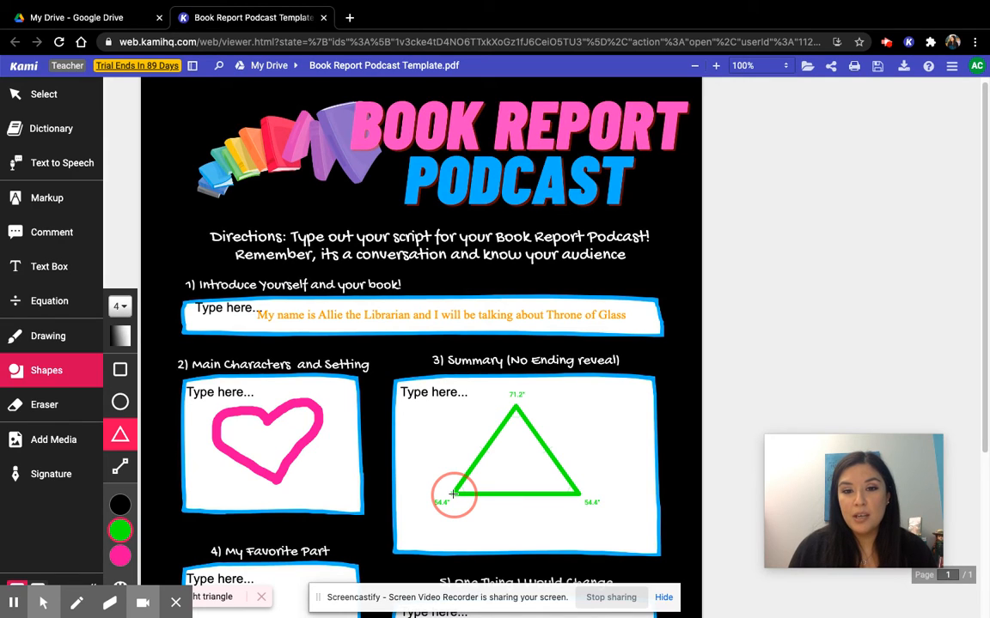
{"action": "left_click_drag", "start_coordinate": [454, 494], "coordinate": [455, 496]}
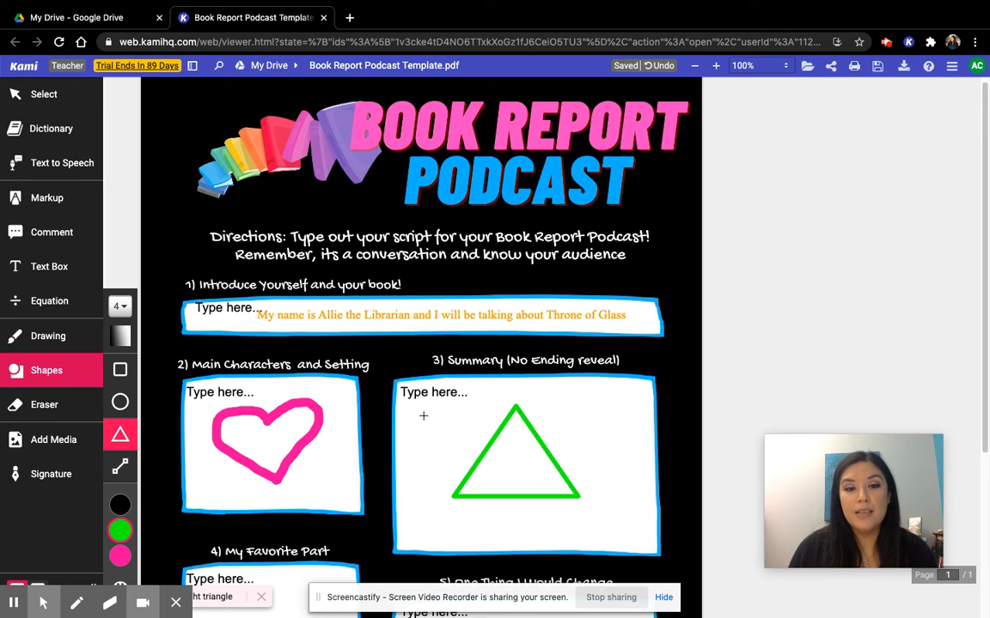
{"action": "left_click_drag", "start_coordinate": [404, 417], "coordinate": [442, 451]}
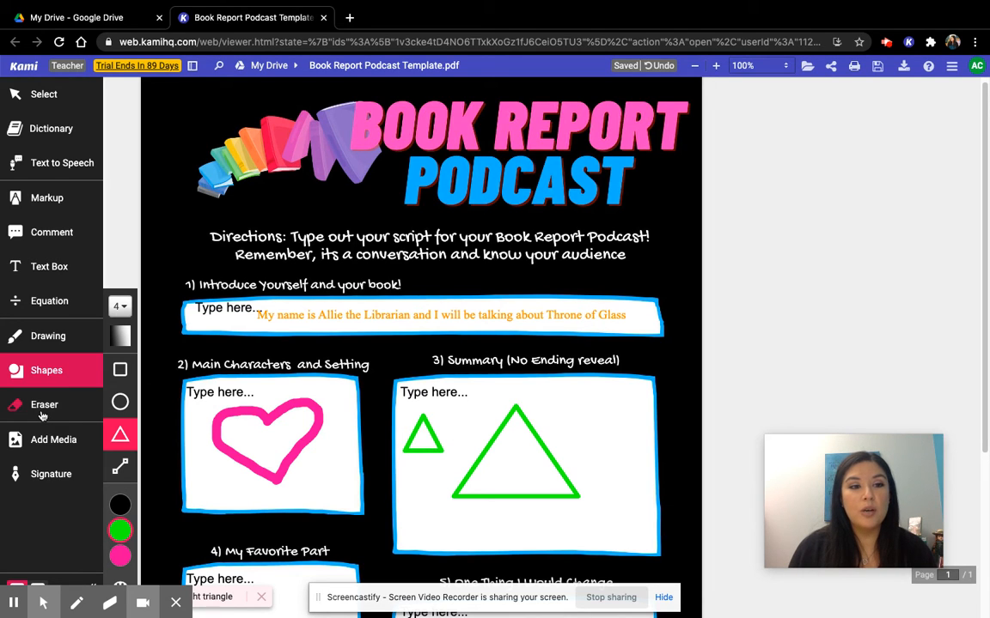
{"action": "left_click", "coordinate": [51, 101]}
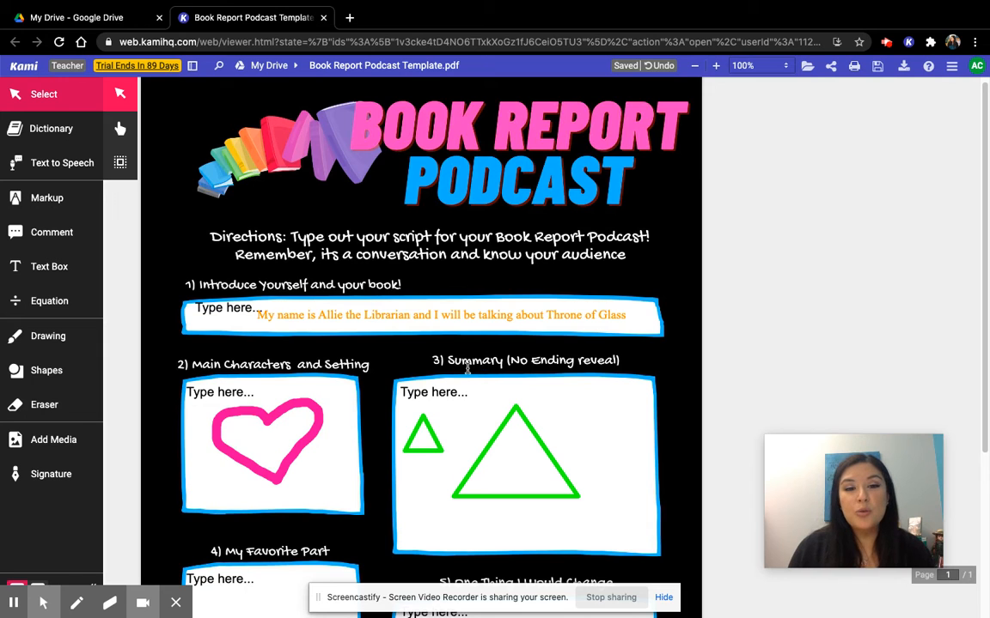
Search Google Images for "book" from the media tool and choose the illustration of a blue book and a green book
{"action": "scroll", "coordinate": [466, 369], "scroll_direction": "down", "scroll_amount": 3}
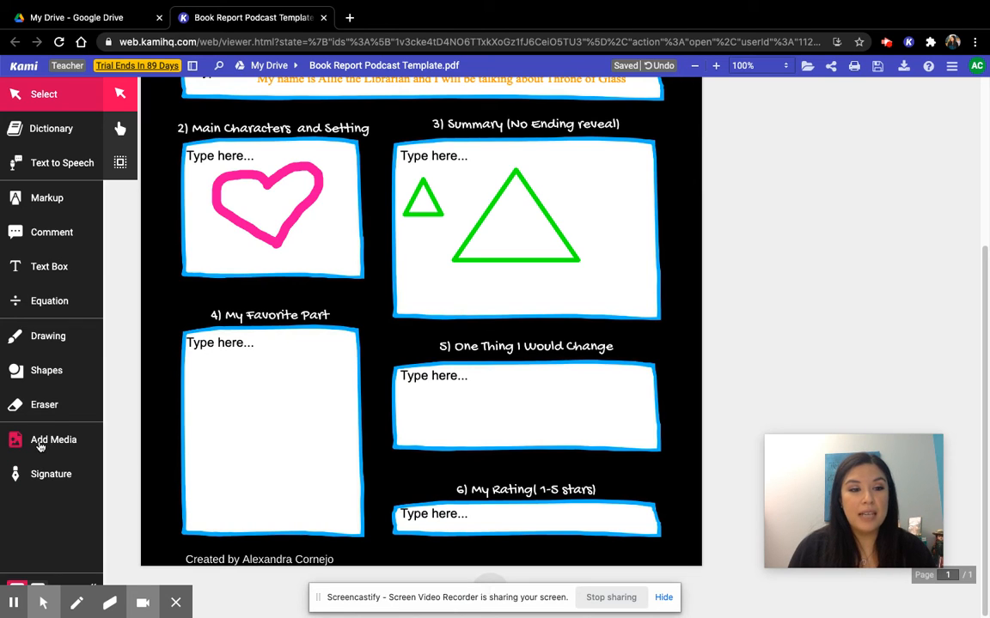
{"action": "left_click", "coordinate": [39, 444]}
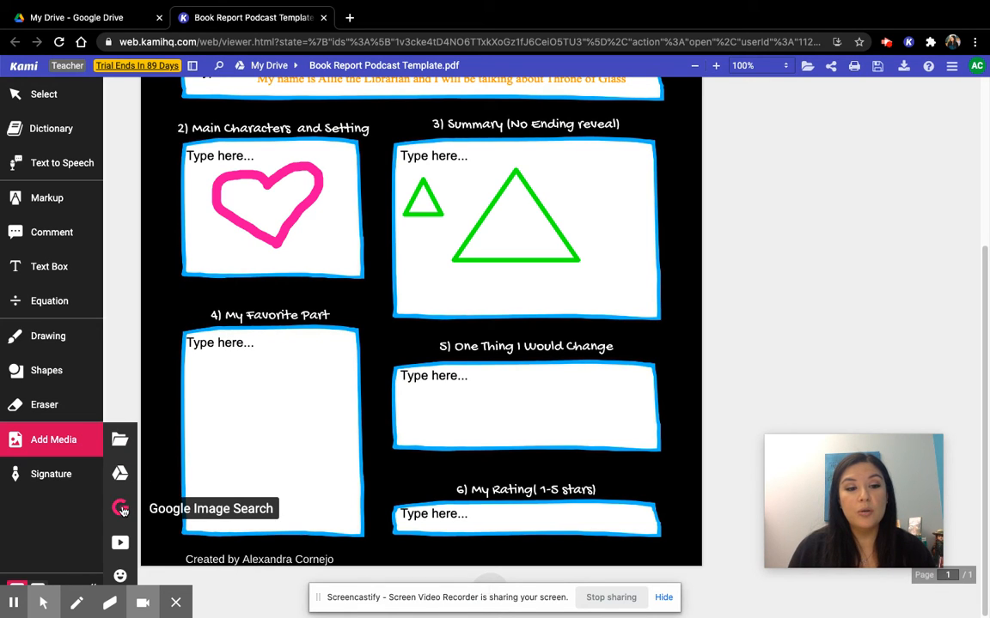
{"action": "left_click", "coordinate": [121, 509]}
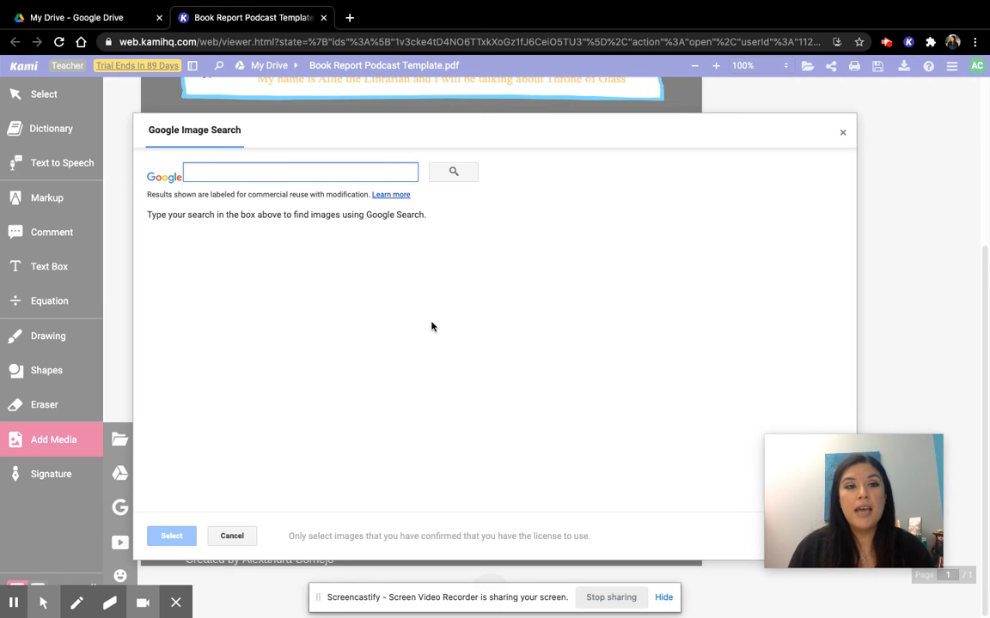
{"action": "type", "text": "book"}
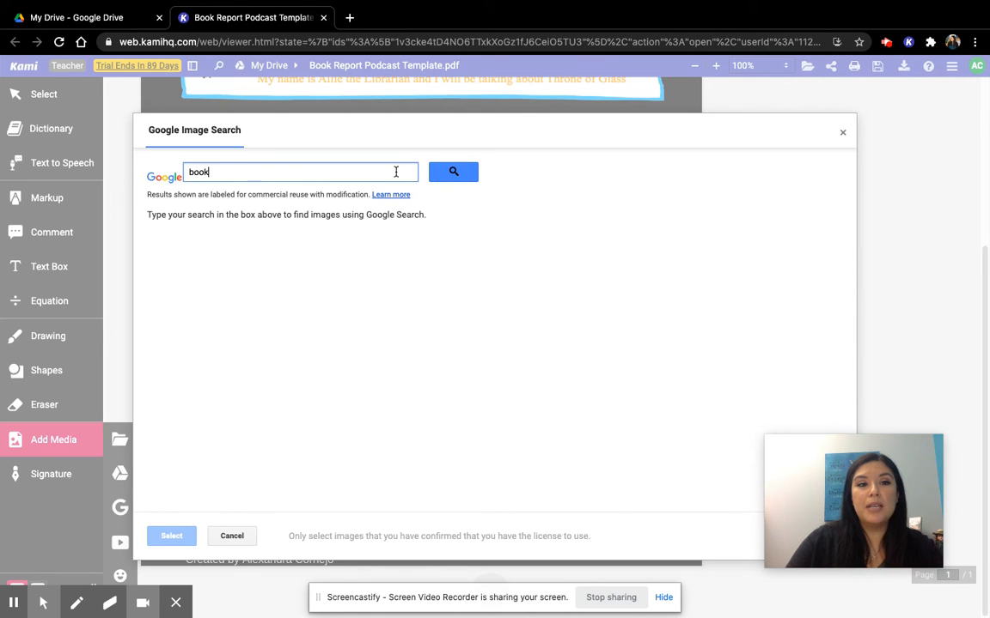
{"action": "key", "text": "Return"}
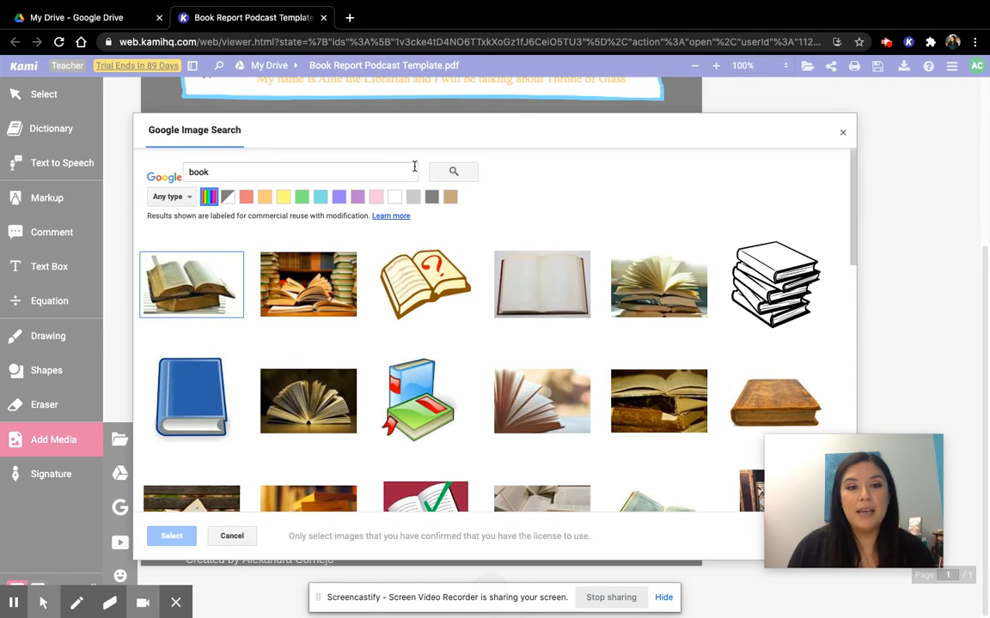
{"action": "left_click", "coordinate": [380, 406]}
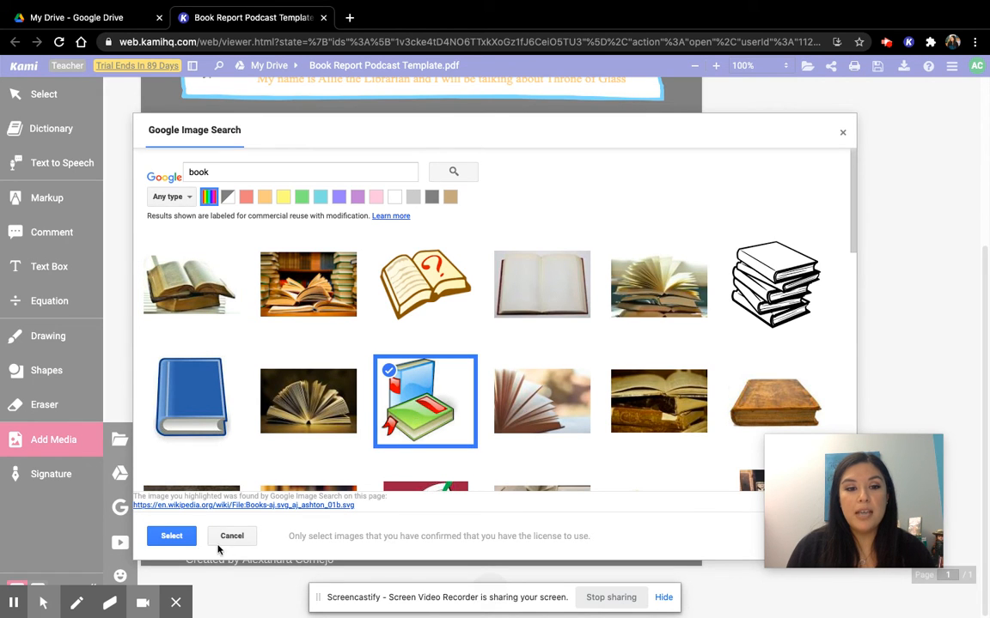
{"action": "left_click", "coordinate": [175, 536]}
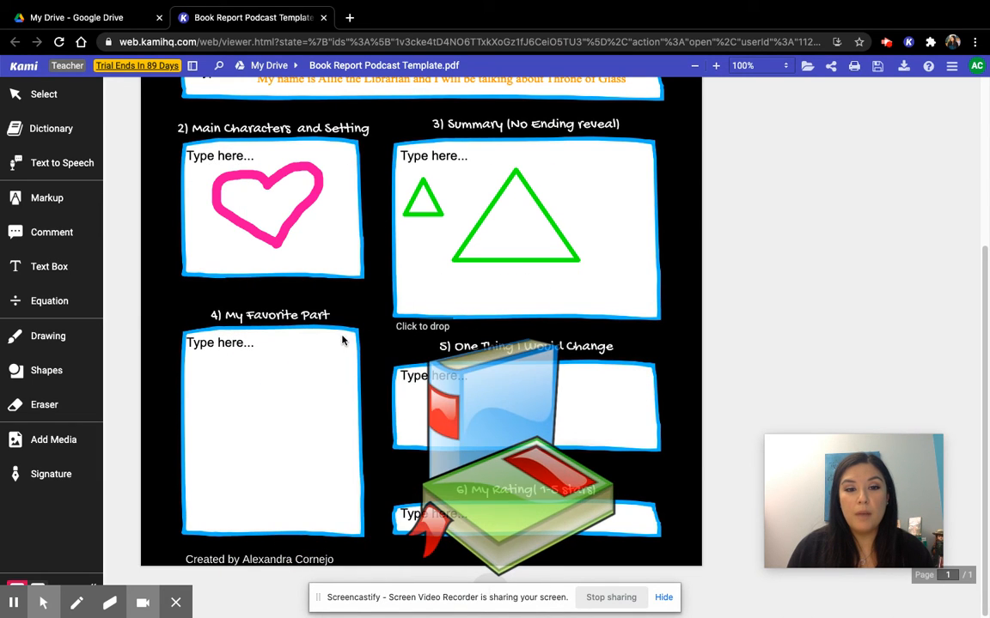
Place the book image in the My Favorite Part box, shrink it and move it to fit below the heading
{"action": "left_click", "coordinate": [172, 320]}
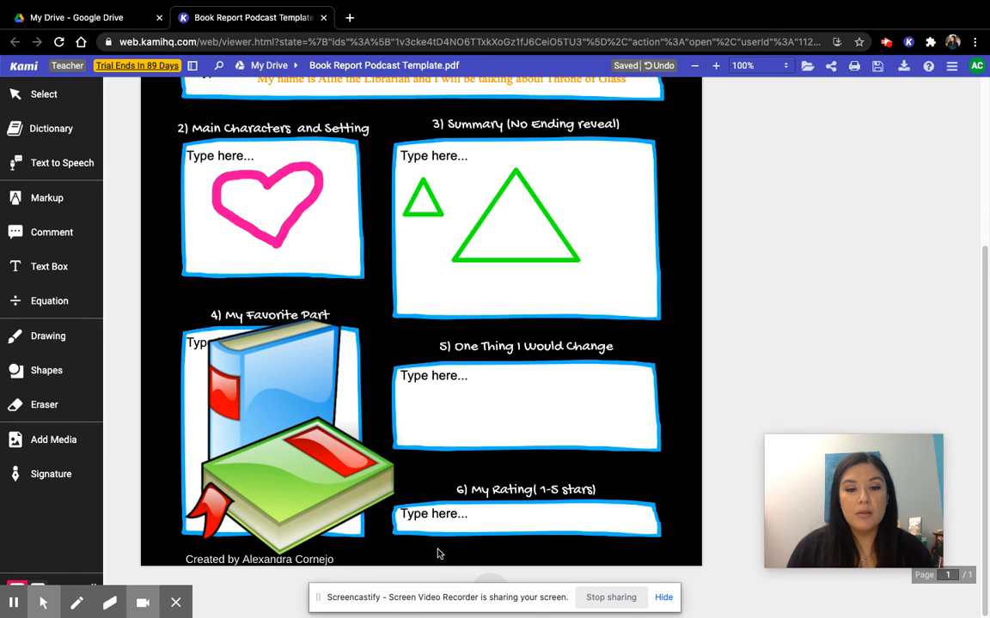
{"action": "left_click_drag", "start_coordinate": [455, 567], "coordinate": [378, 500]}
{"action": "left_click_drag", "start_coordinate": [245, 432], "coordinate": [251, 460]}
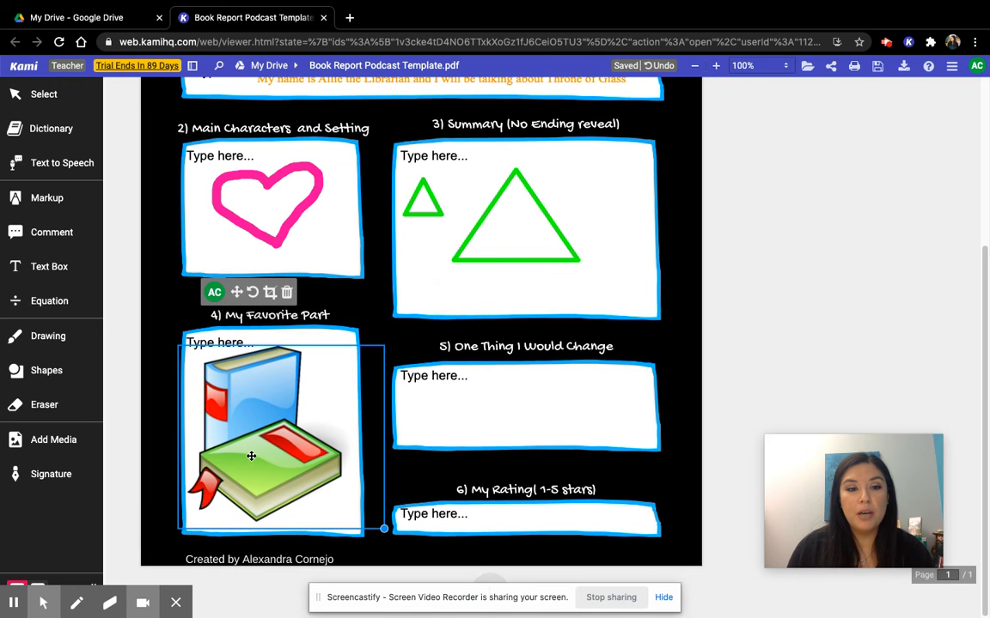
Save the annotated PDF to Google Drive now and open its My Drive folder
{"action": "scroll", "coordinate": [378, 444], "scroll_direction": "up", "scroll_amount": 5}
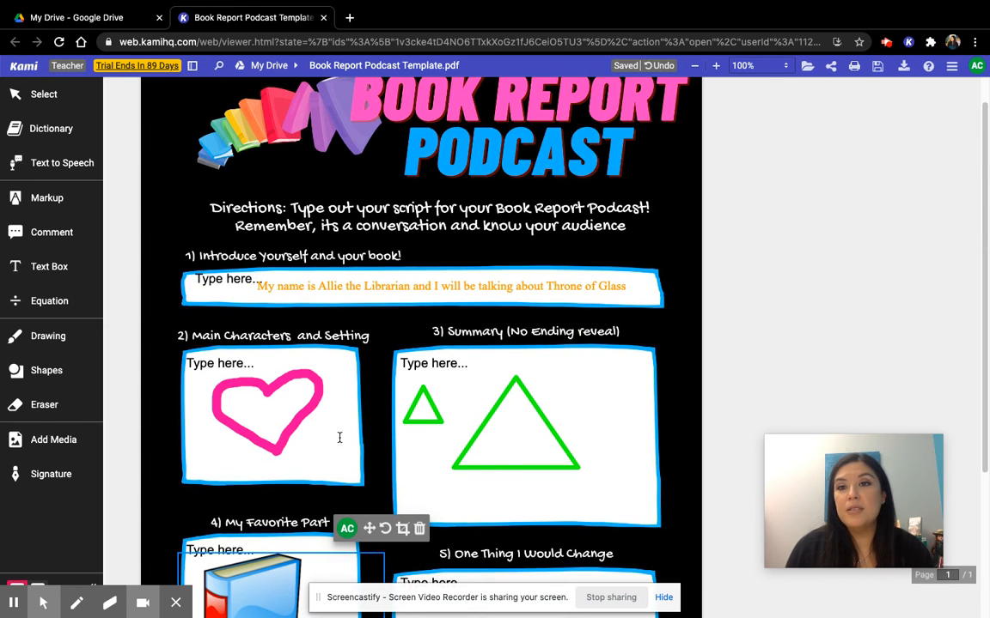
{"action": "left_click", "coordinate": [877, 67]}
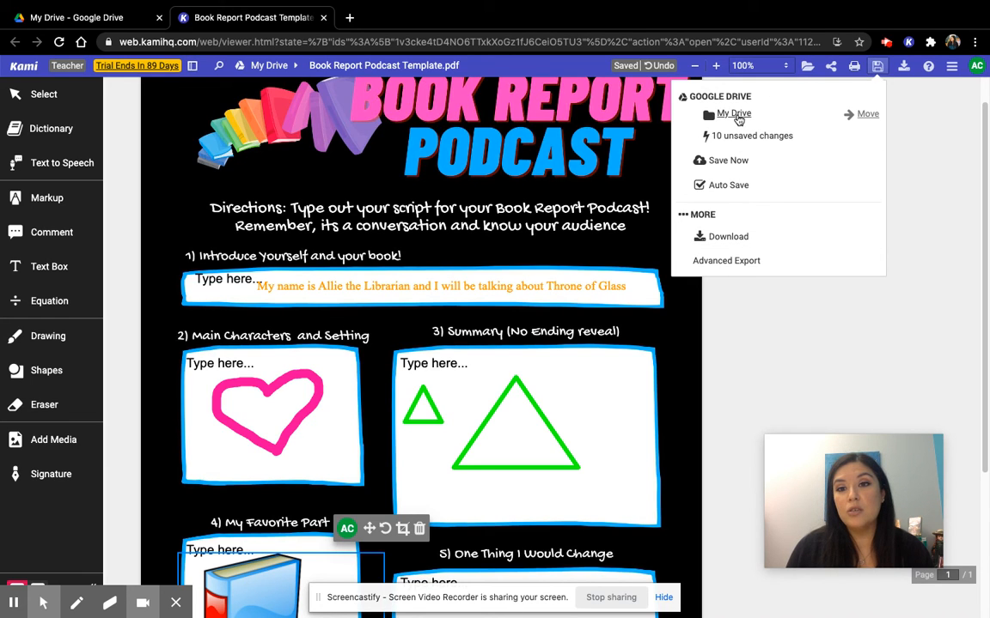
{"action": "left_click", "coordinate": [726, 164]}
{"action": "left_click", "coordinate": [738, 118]}
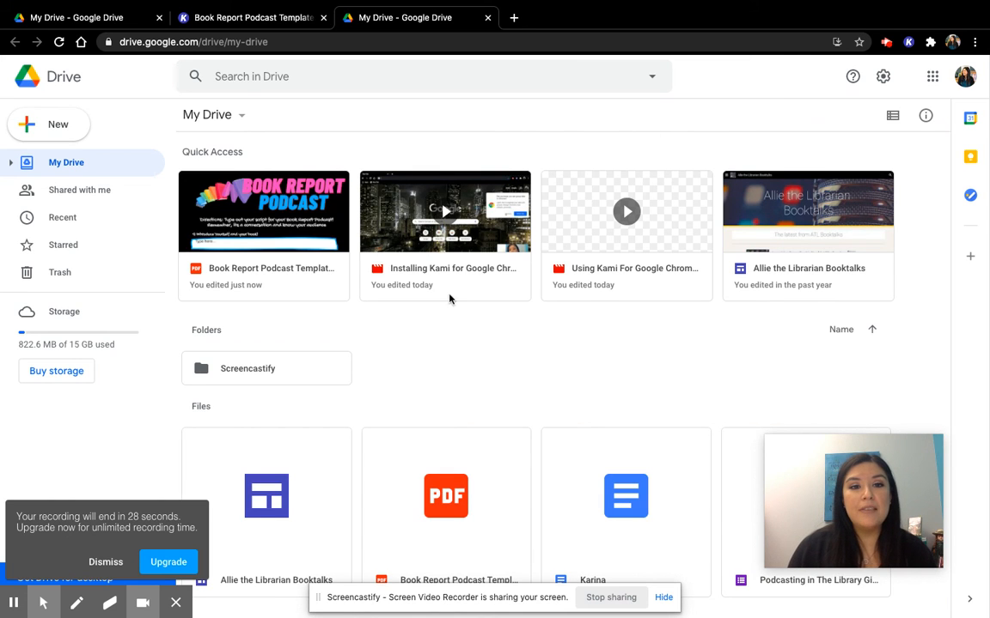
Preview the saved Book Report Podcast Template.pdf in Google Drive, check its annotations from top to bottom and return to My Drive
{"action": "left_click", "coordinate": [271, 254]}
{"action": "double_click", "coordinate": [271, 255]}
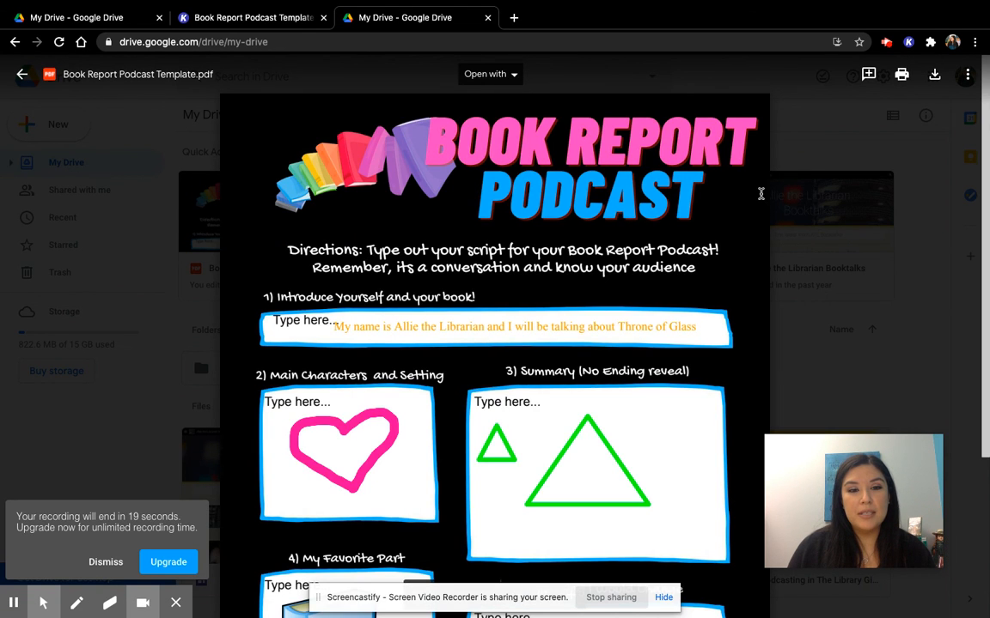
{"action": "scroll", "coordinate": [697, 216], "scroll_direction": "down", "scroll_amount": 5}
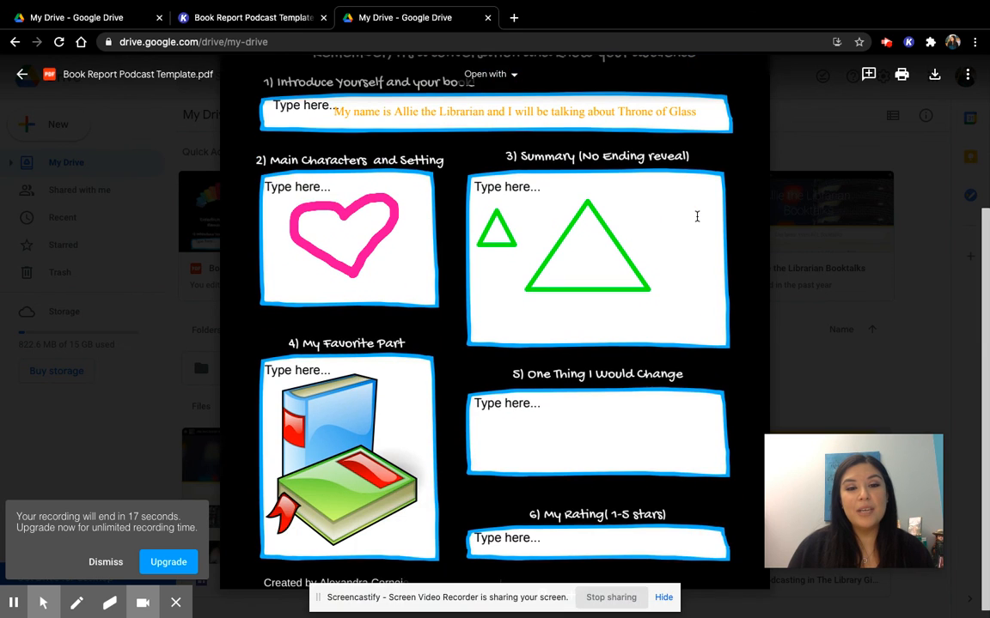
{"action": "scroll", "coordinate": [697, 216], "scroll_direction": "up", "scroll_amount": 5}
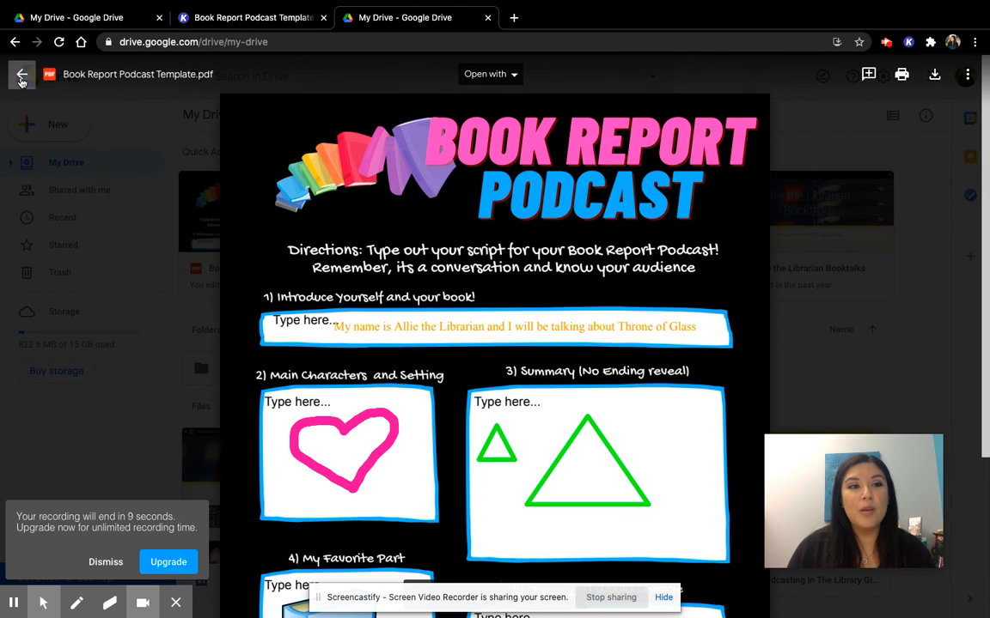
{"action": "left_click", "coordinate": [21, 77]}
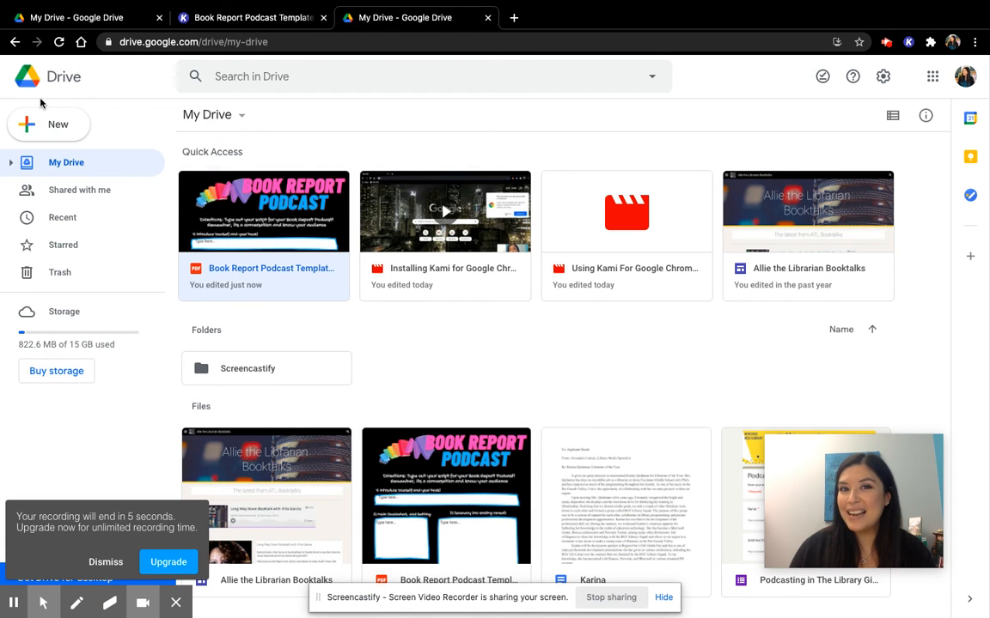